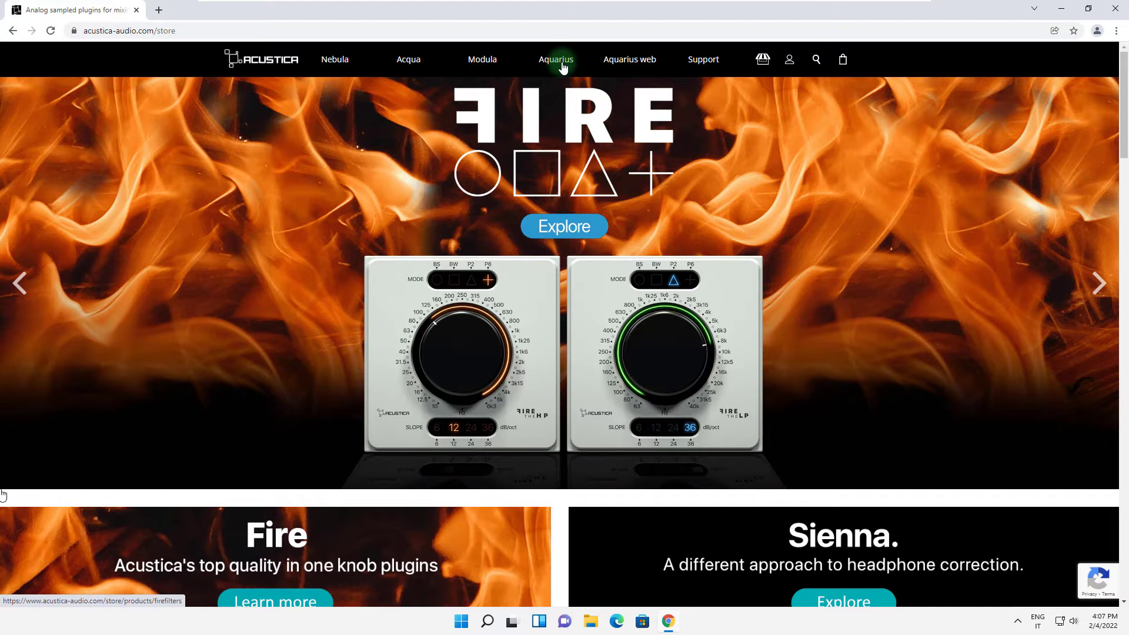
# Step: Go to the Aquarius Desktop page and dismiss the cookie notice
pyautogui.click(562, 68)
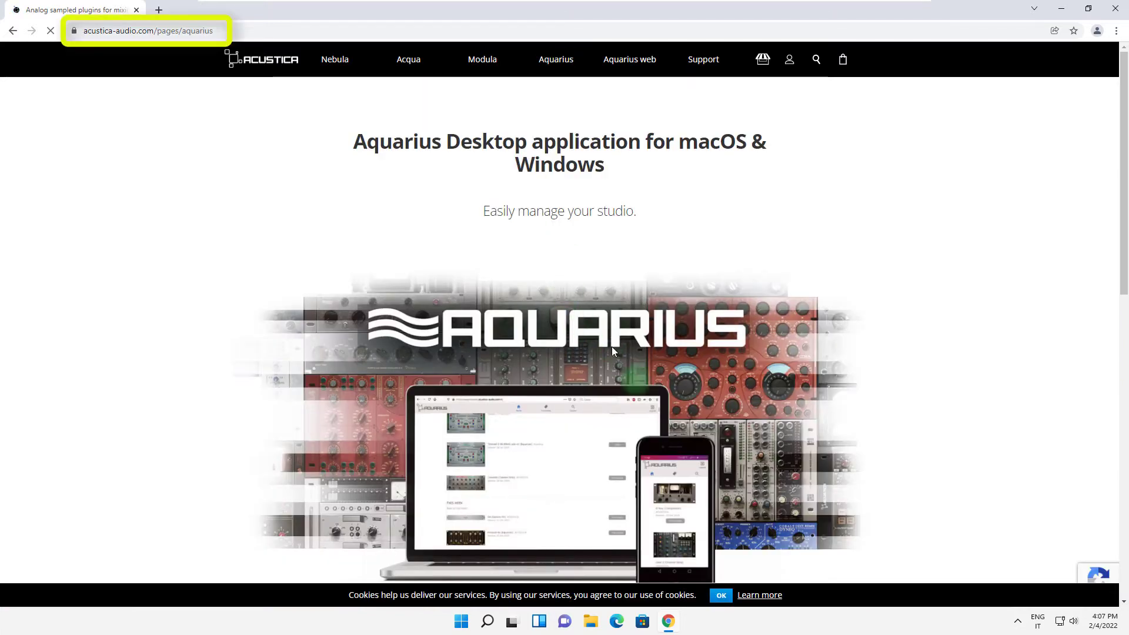
pyautogui.click(722, 595)
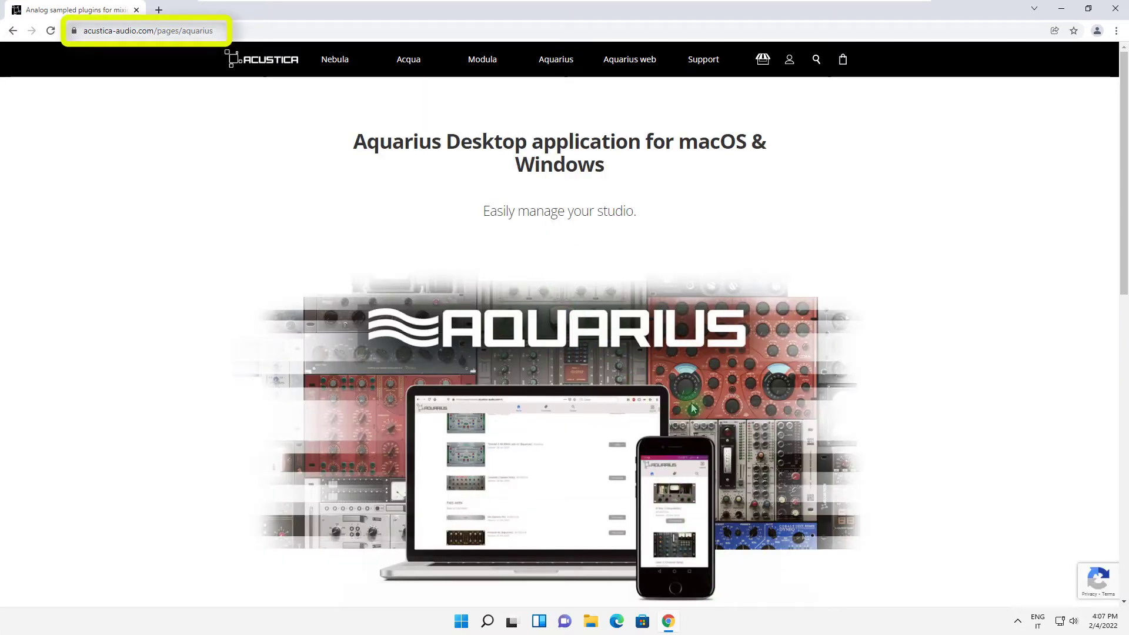
pyautogui.scroll(-2, 692, 409)
pyautogui.scroll(-1, 693, 409)
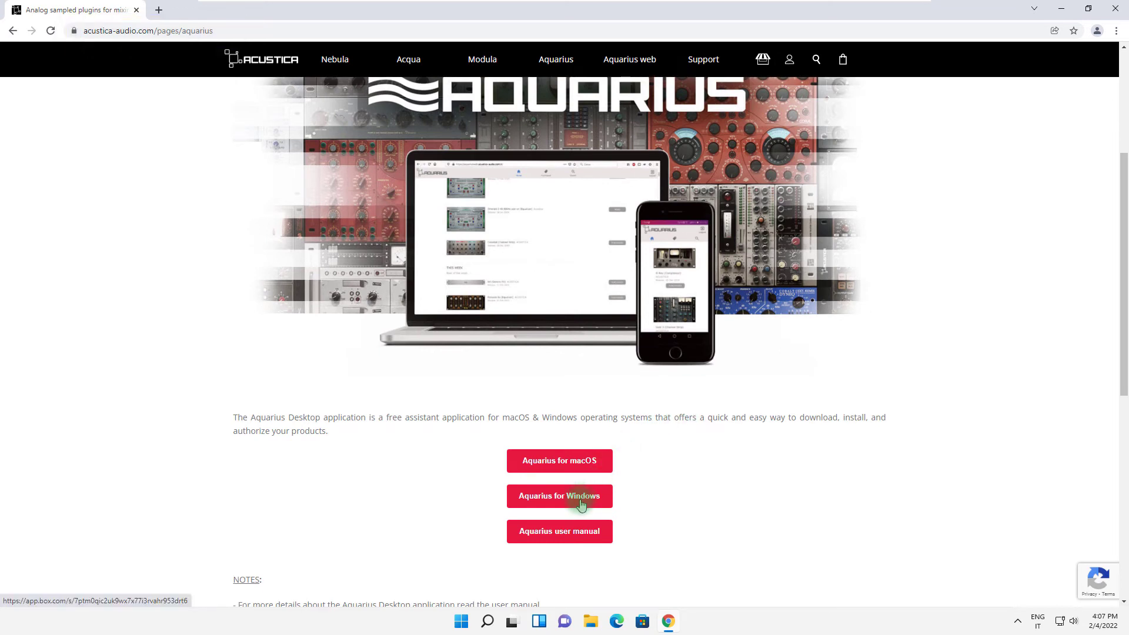
pyautogui.scroll(1, 581, 505)
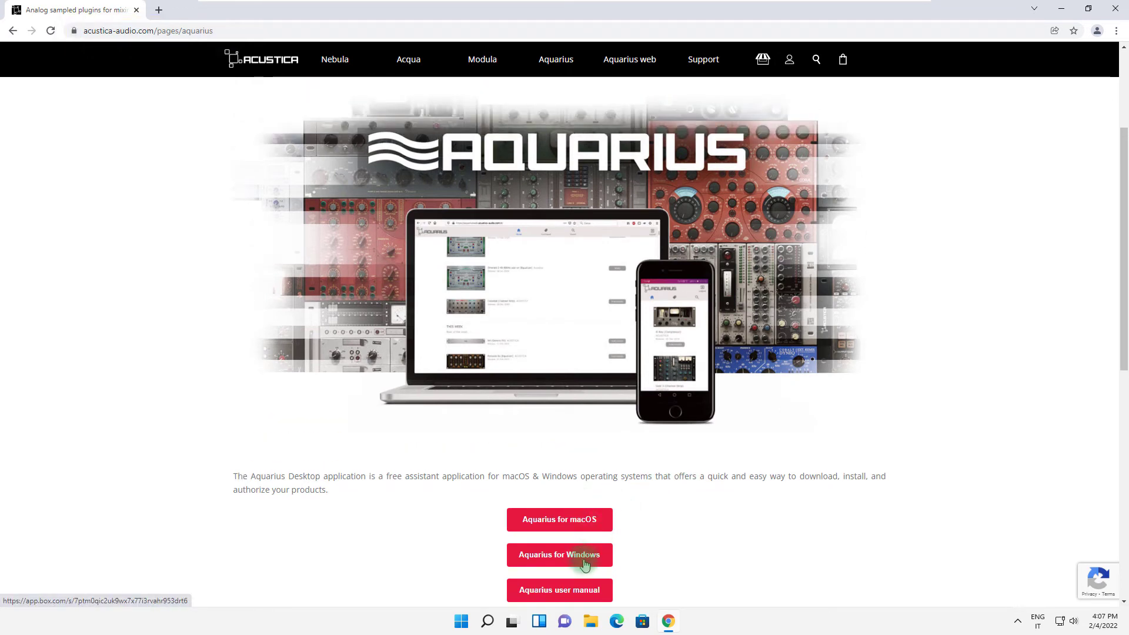
# Step: Download the Aquarius for Windows setup zip from Box and reveal it in the Downloads folder
pyautogui.click(582, 563)
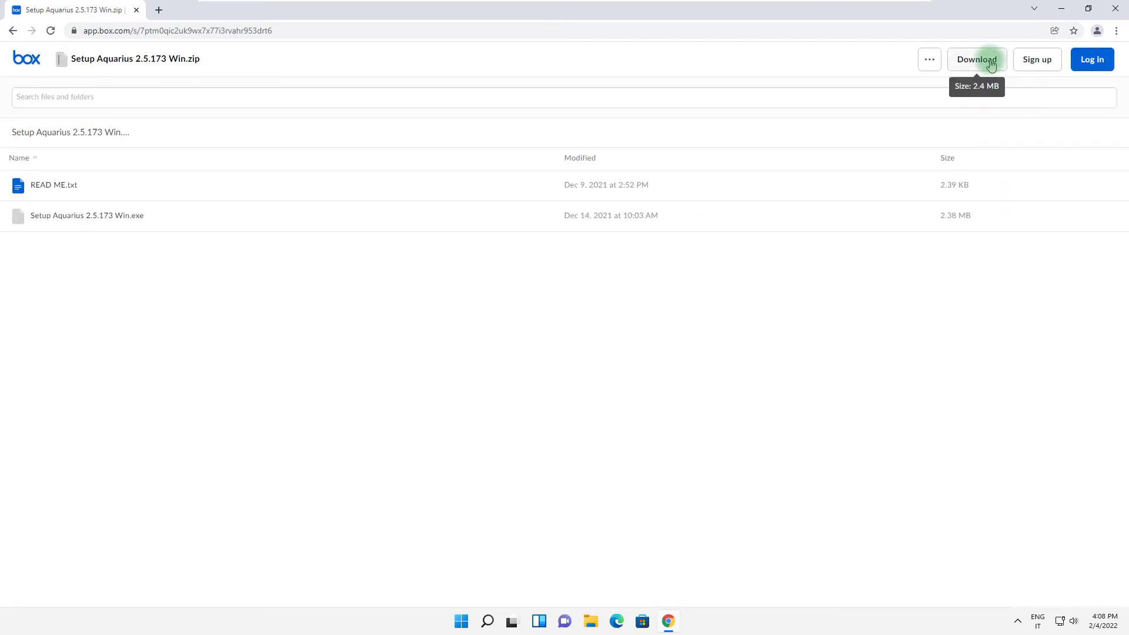
pyautogui.click(987, 60)
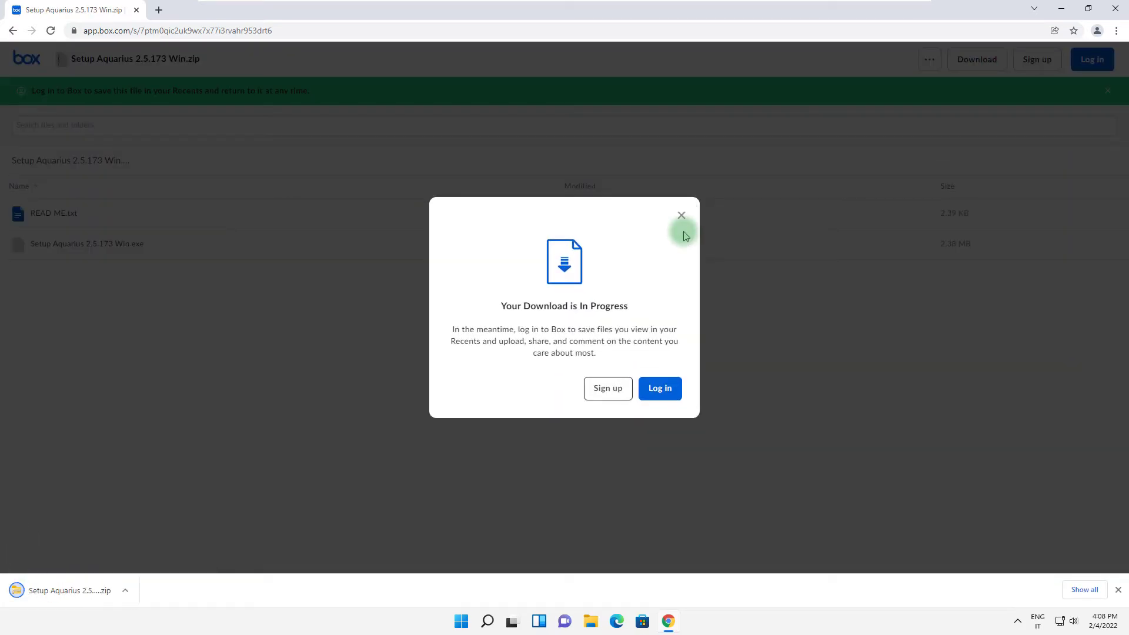
pyautogui.click(682, 215)
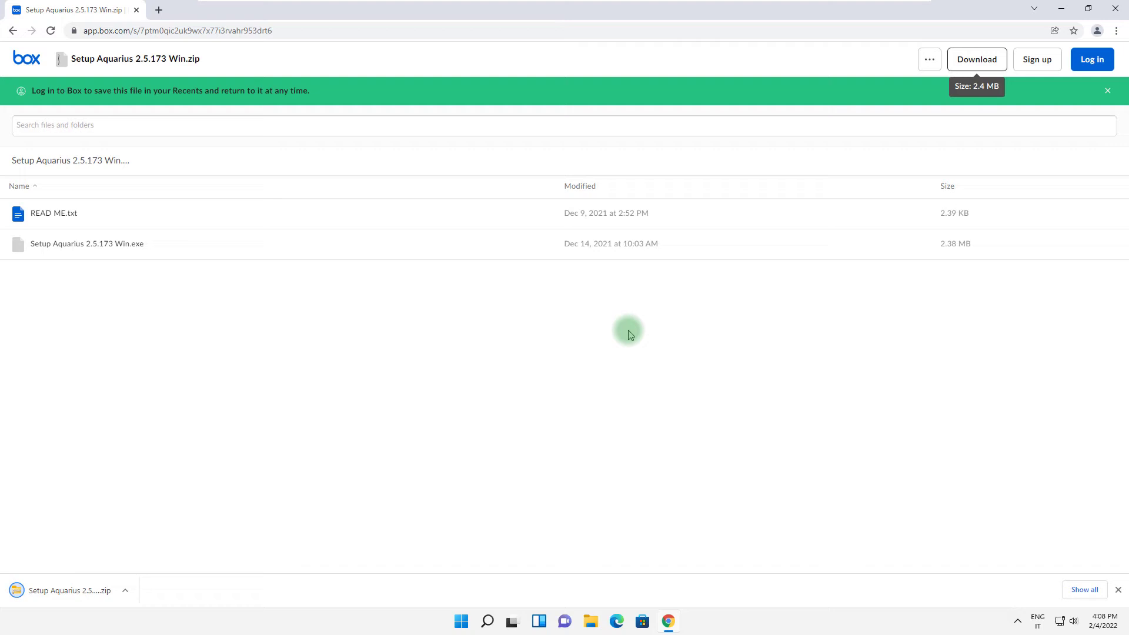
pyautogui.click(1083, 589)
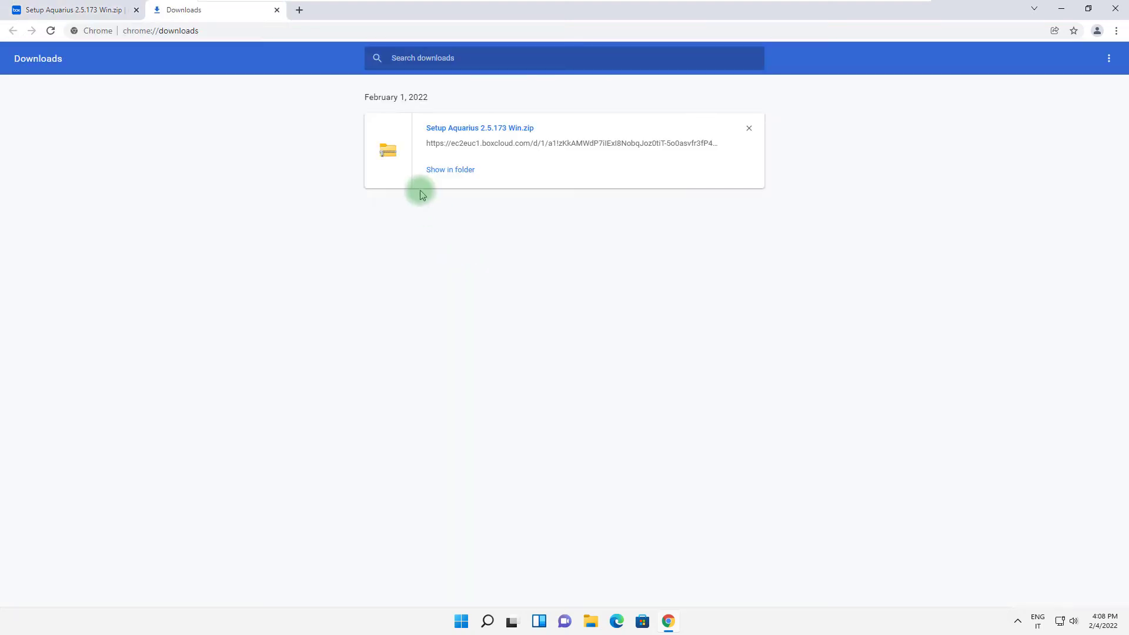
pyautogui.click(460, 173)
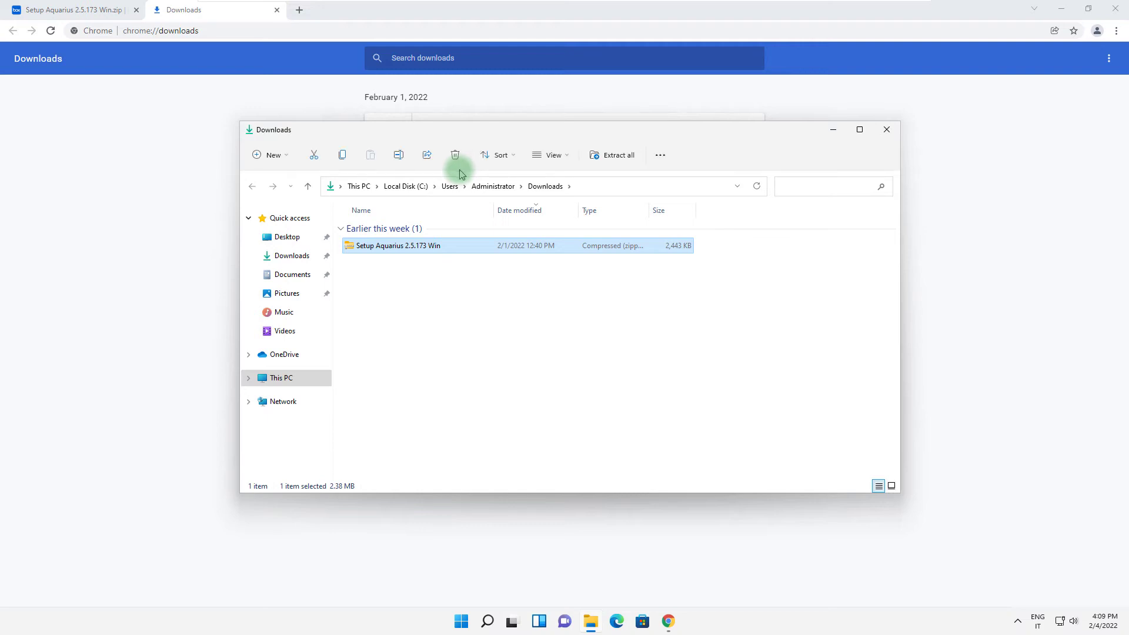
# Step: Extract the Setup Aquarius 2.5.173 Win zip into its suggested folder
pyautogui.rightClick(403, 247)
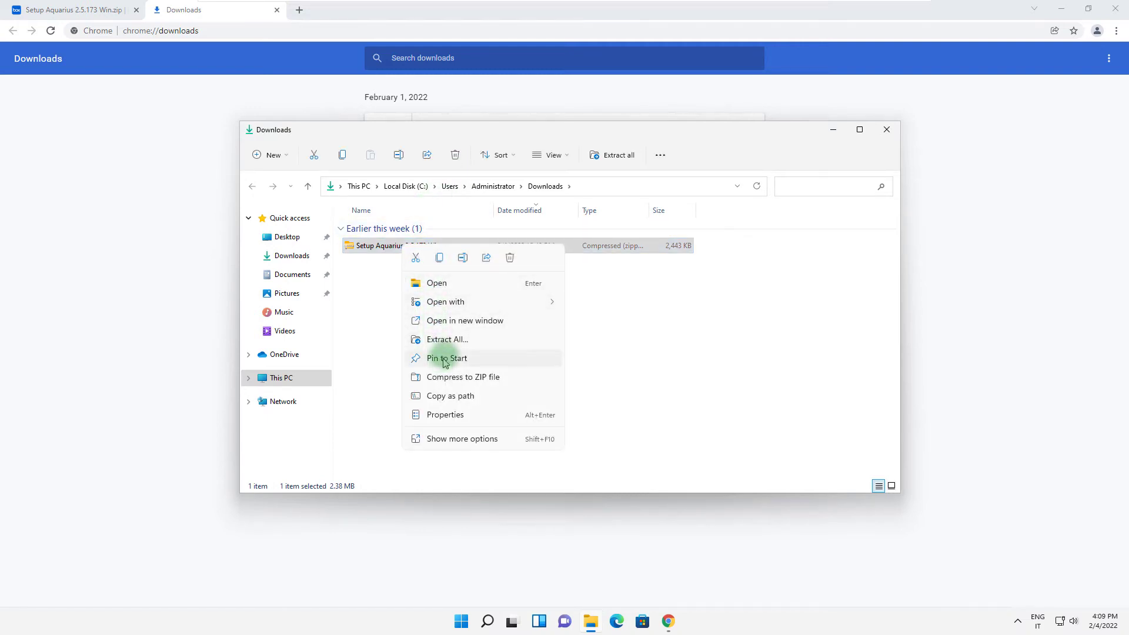
pyautogui.click(457, 341)
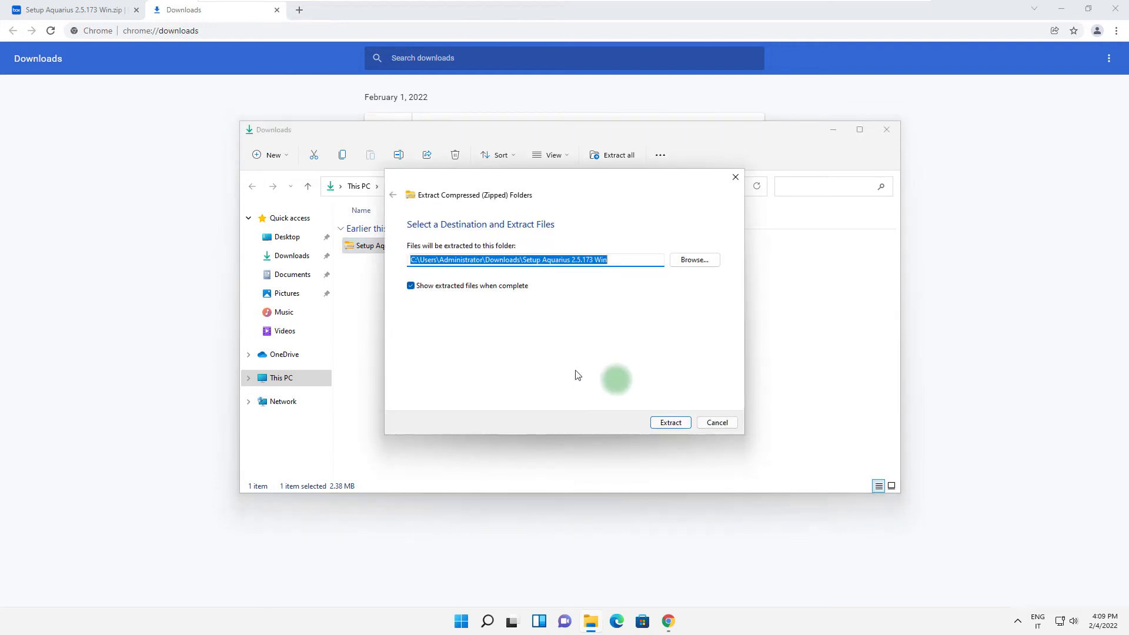
pyautogui.click(671, 424)
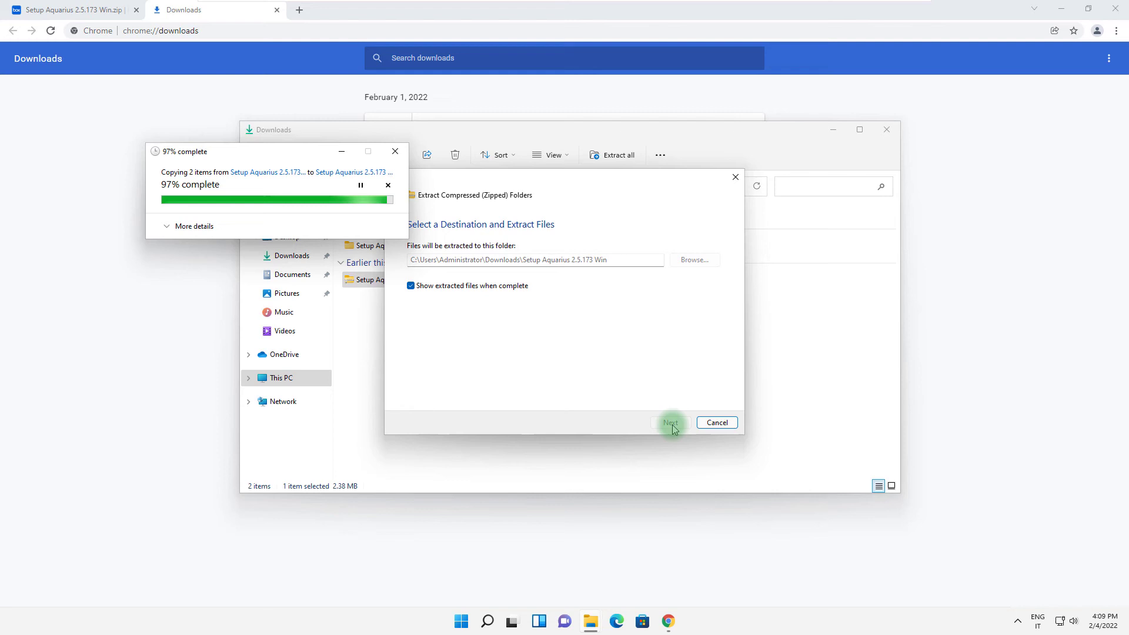
# Step: Run the extracted Setup Aquarius 2.5.173 Win application as administrator
pyautogui.click(404, 245)
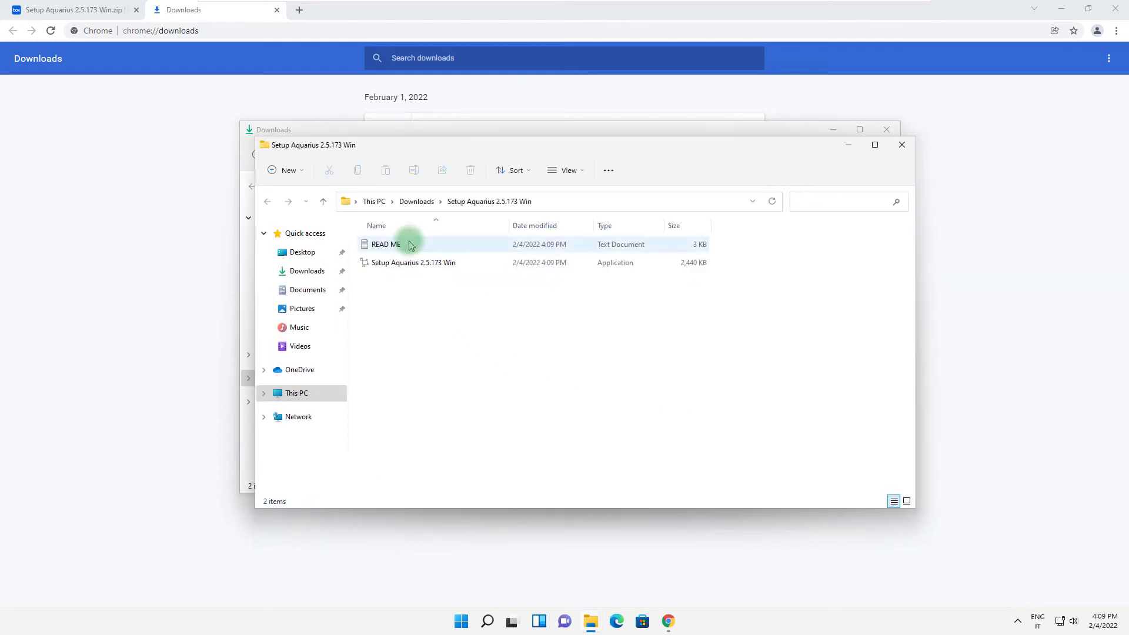
pyautogui.click(406, 268)
pyautogui.rightClick(407, 267)
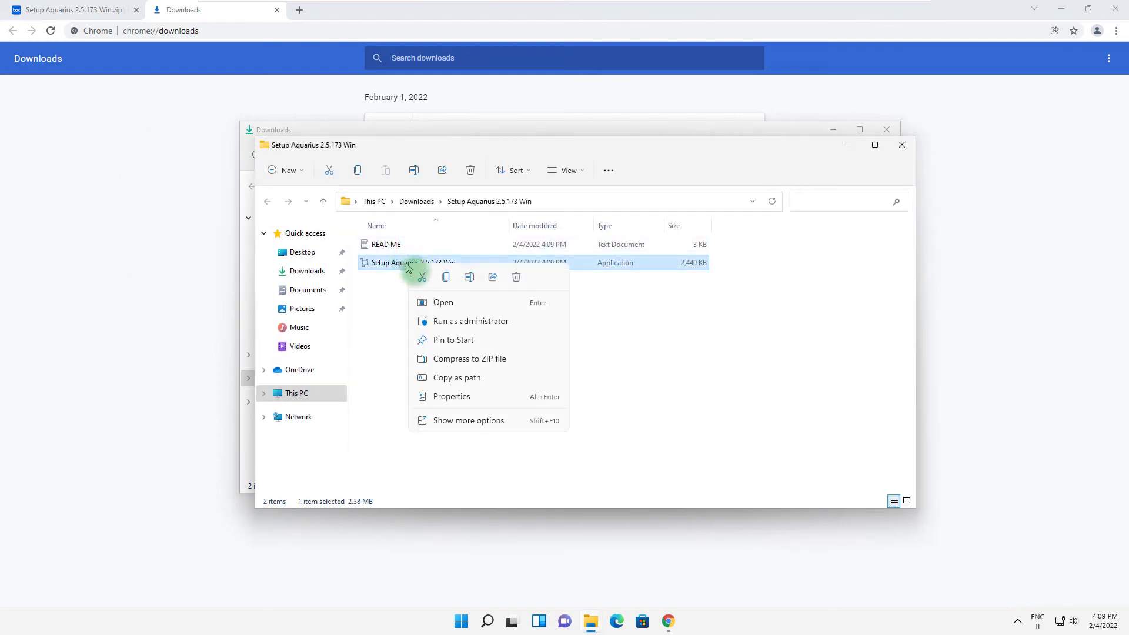
pyautogui.click(463, 321)
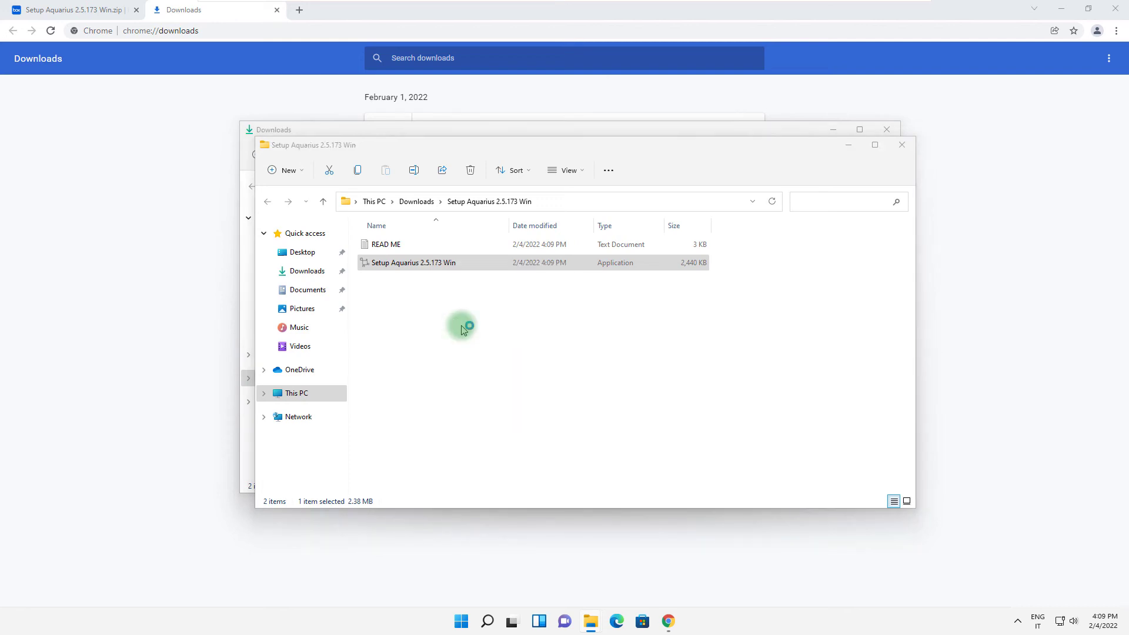
# Step: Install Aquarius 2.5.173 after accepting the License Agreement, then close the wizard
pyautogui.click(622, 403)
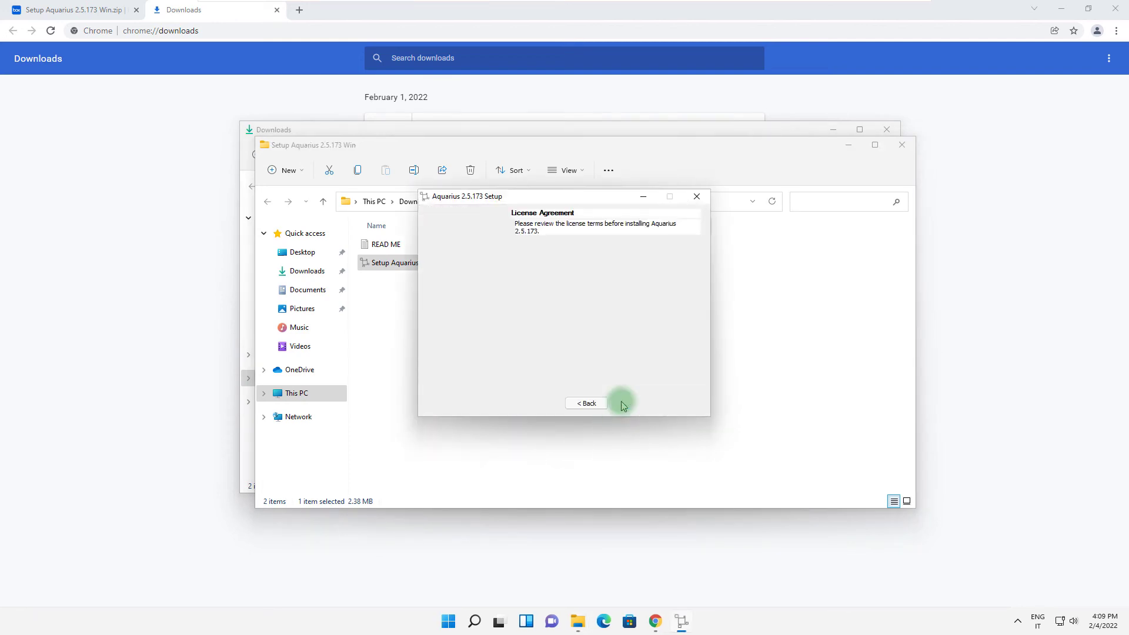
pyautogui.click(533, 375)
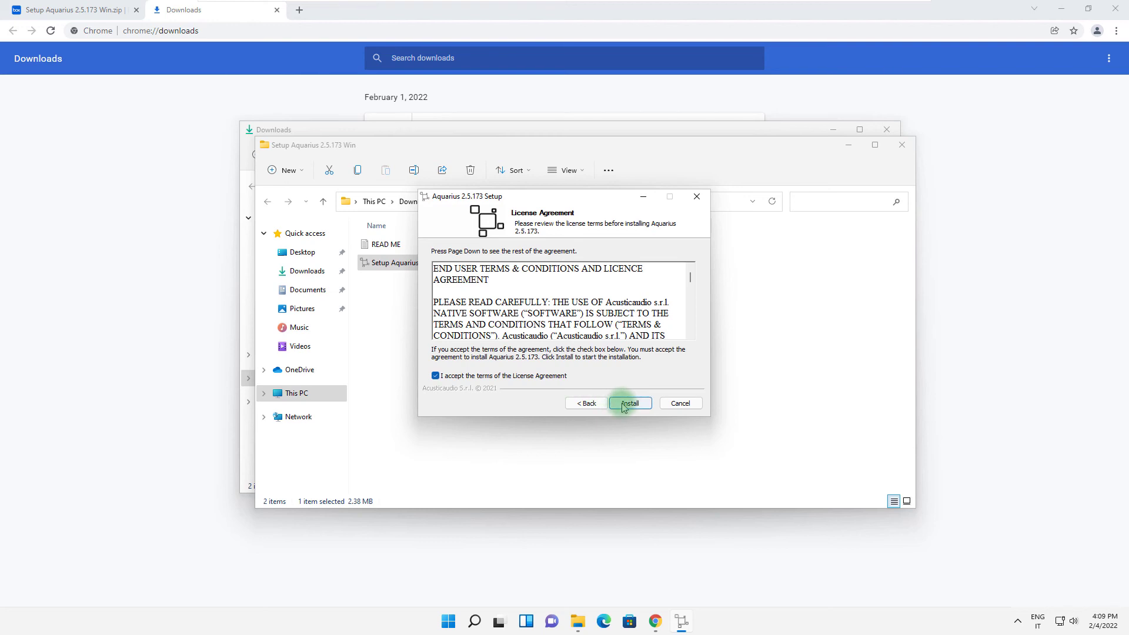
pyautogui.click(623, 405)
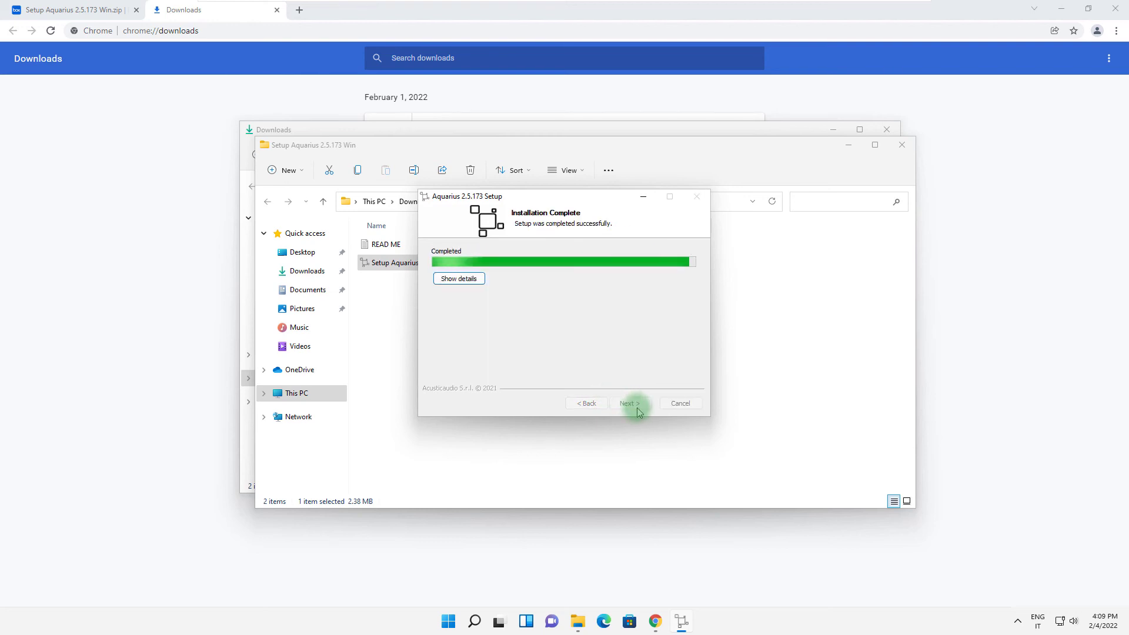
pyautogui.click(638, 409)
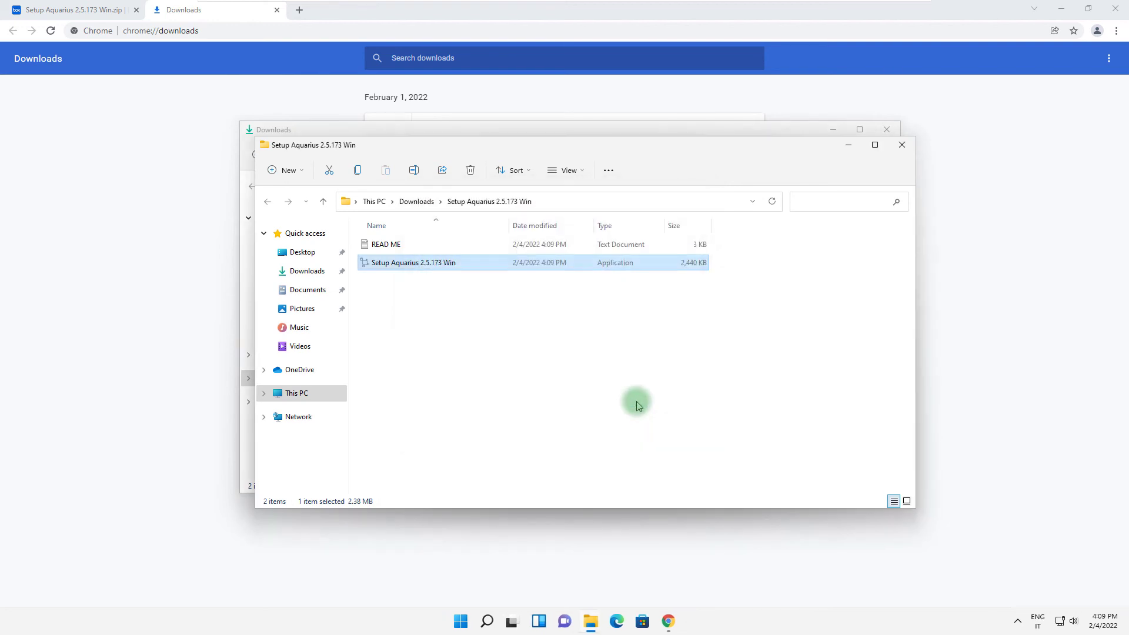